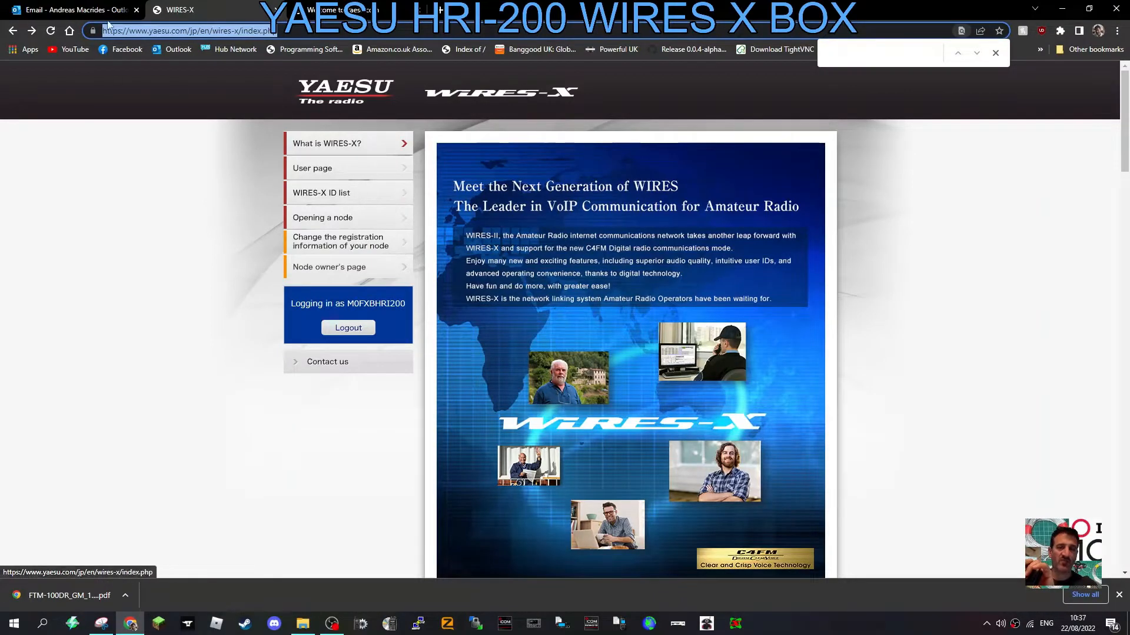
- Return to the Yaesu WIRES-X site and open the Node owner's downloads page
left_click(84, 9)
left_click(180, 9)
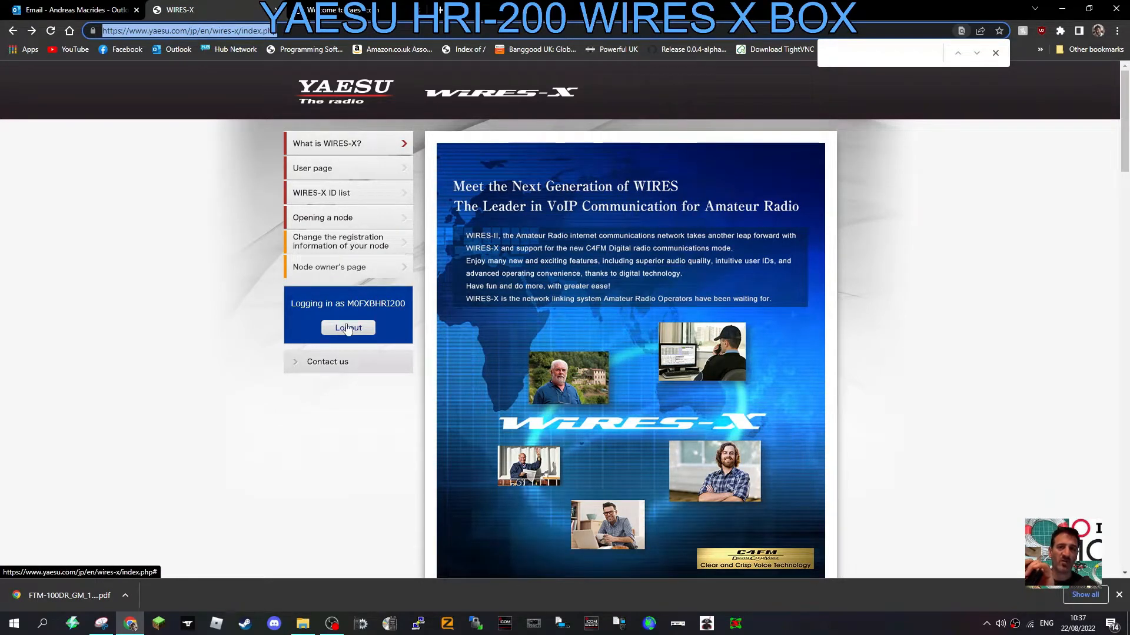
left_click(319, 269)
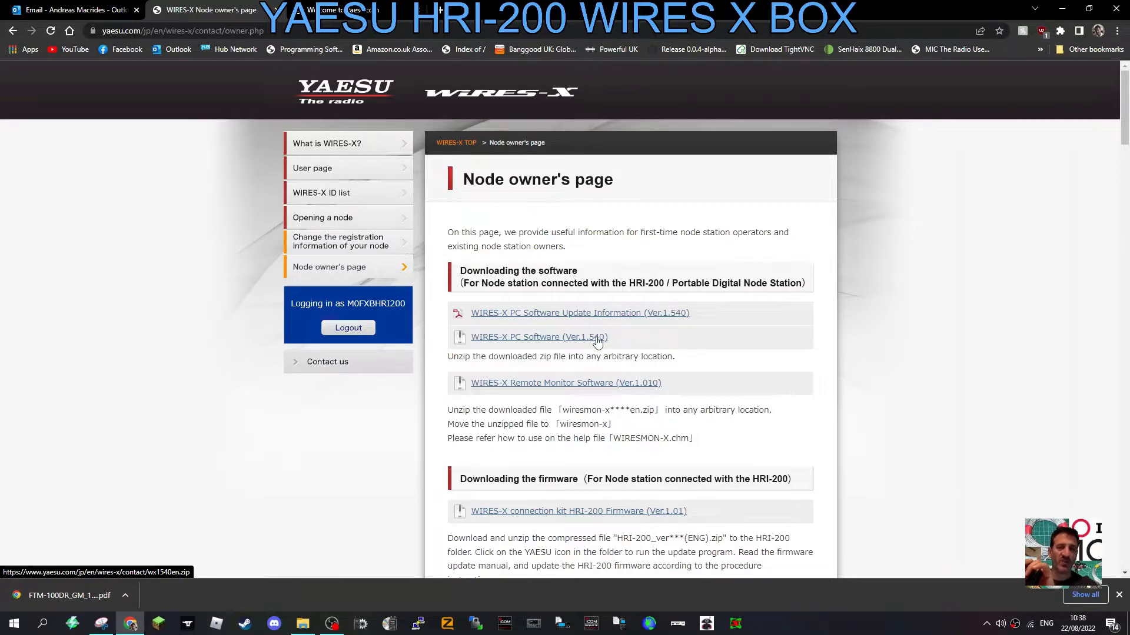
scroll(599, 343, "down", 5)
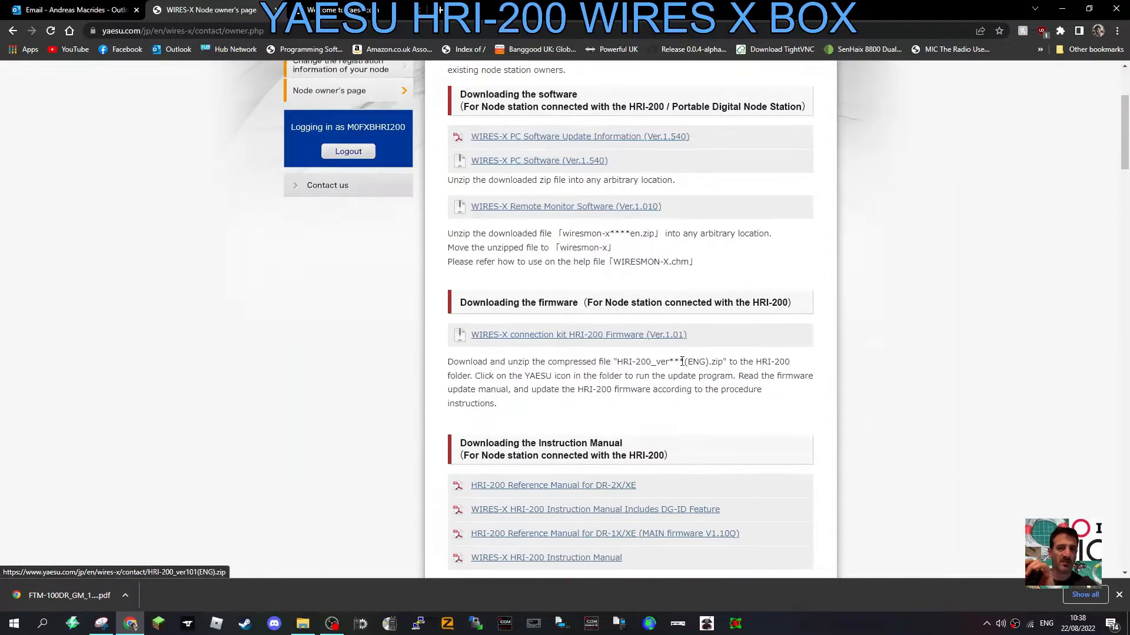
scroll(683, 366, "up", 4)
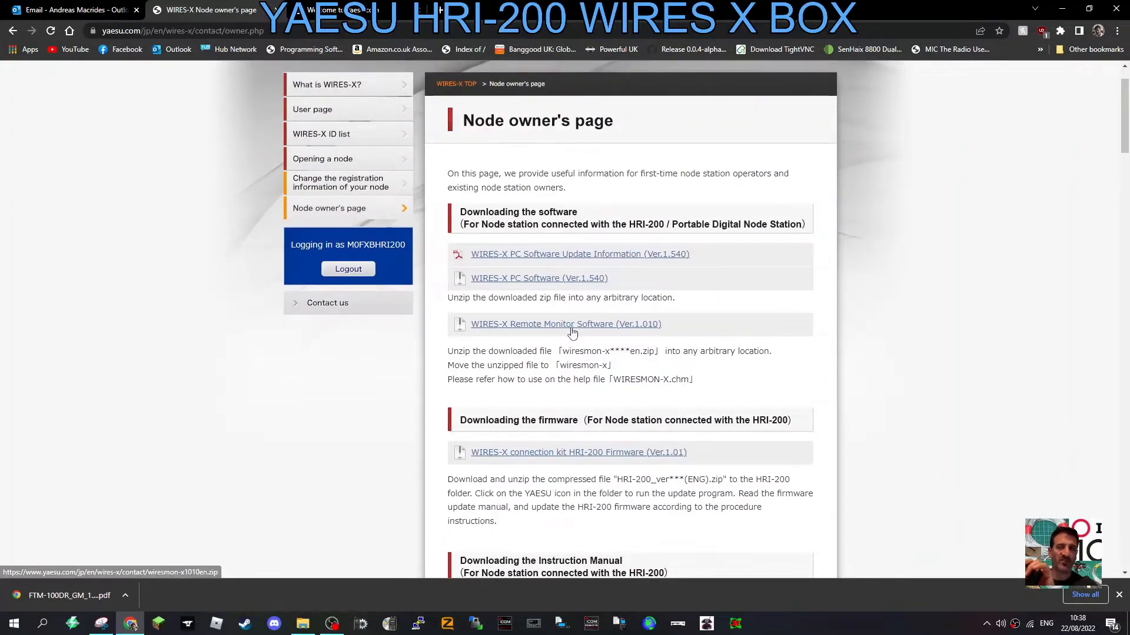
- Download the WIRES-X Remote Monitor zip and inspect its wiresmon-x folder in WinRAR
left_click(573, 329)
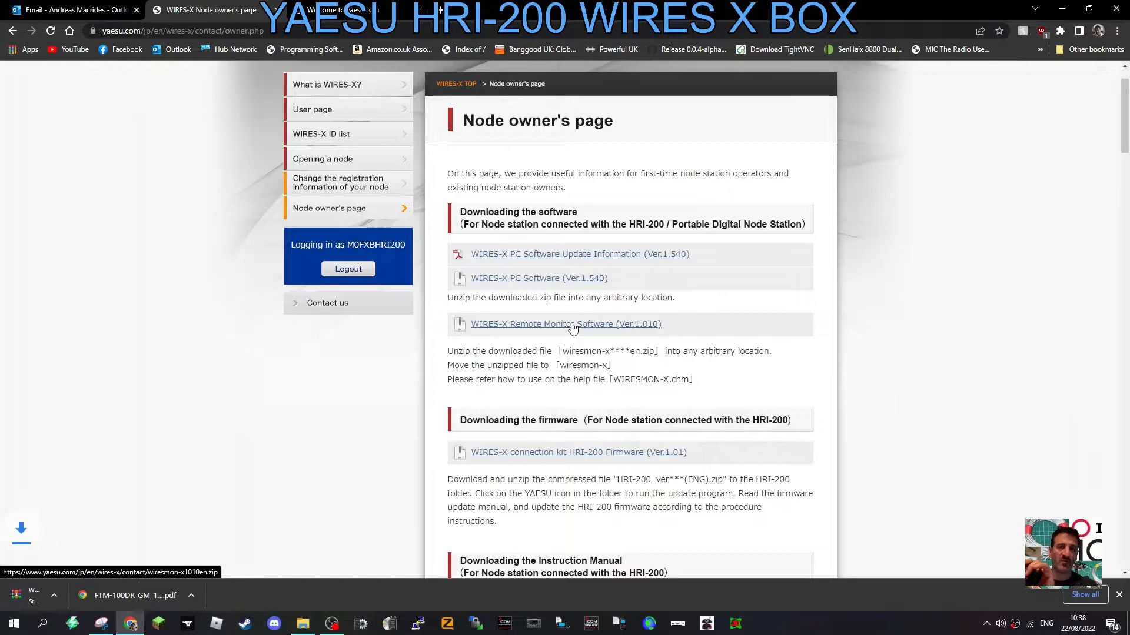
left_click(68, 597)
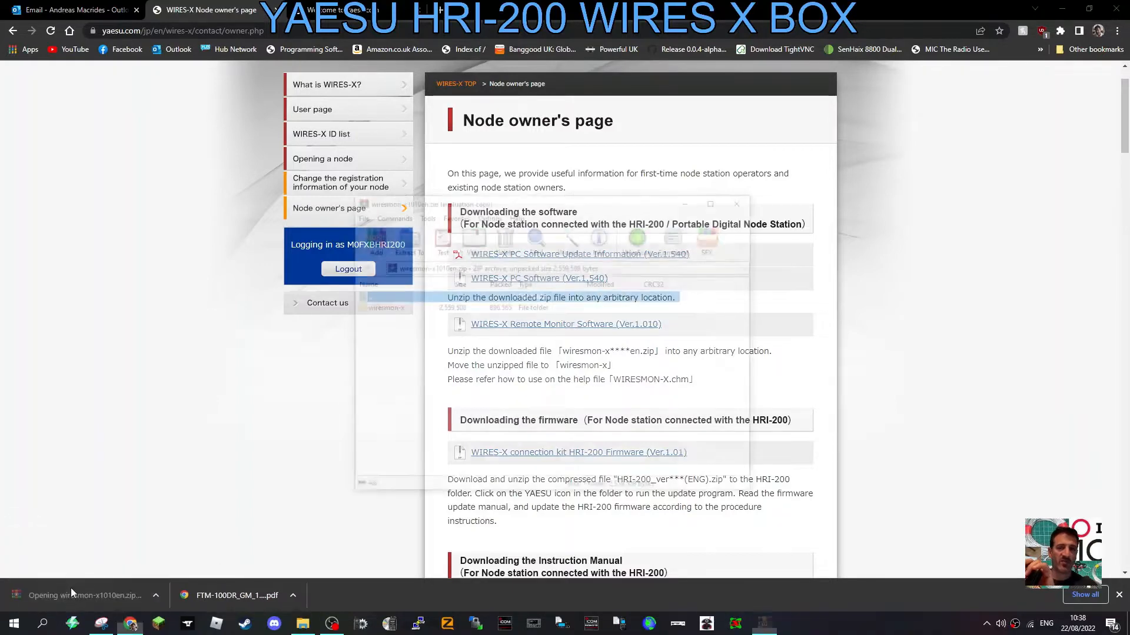
left_click(786, 118)
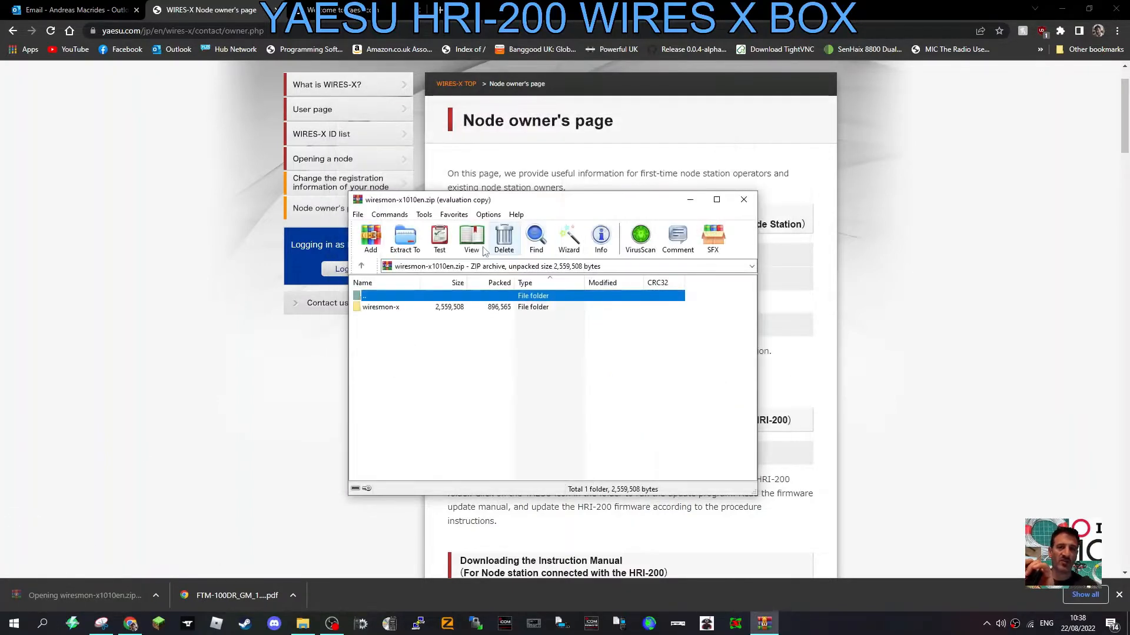
double_click(380, 307)
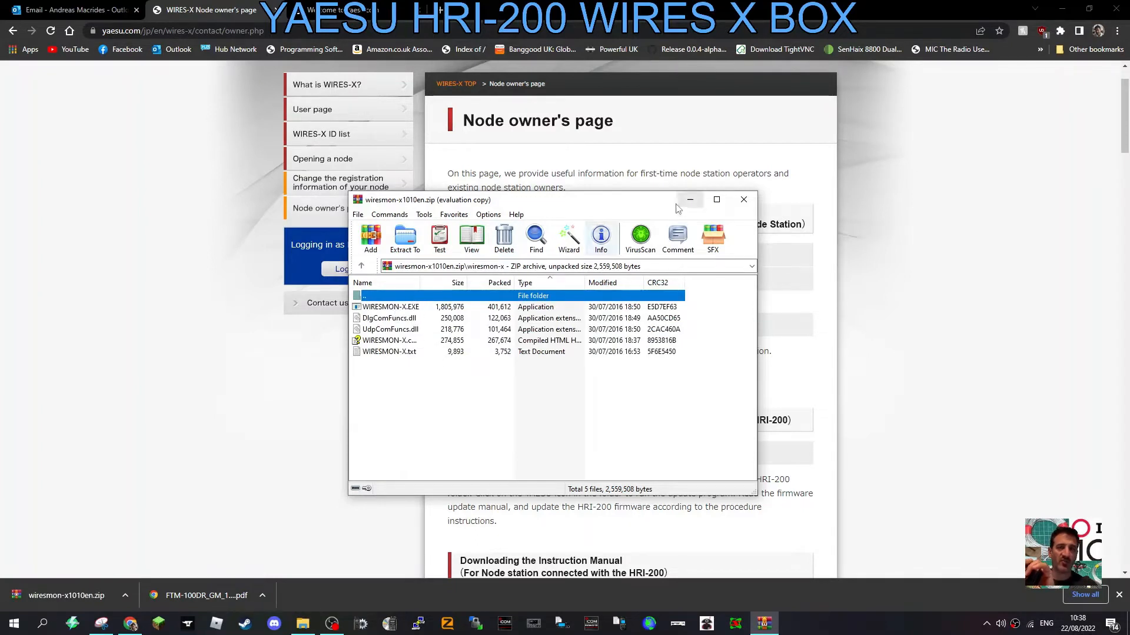
- Close the remote monitor archive and download the WIRES-X PC Software 1.540 (wx1540en.zip)
left_click(743, 199)
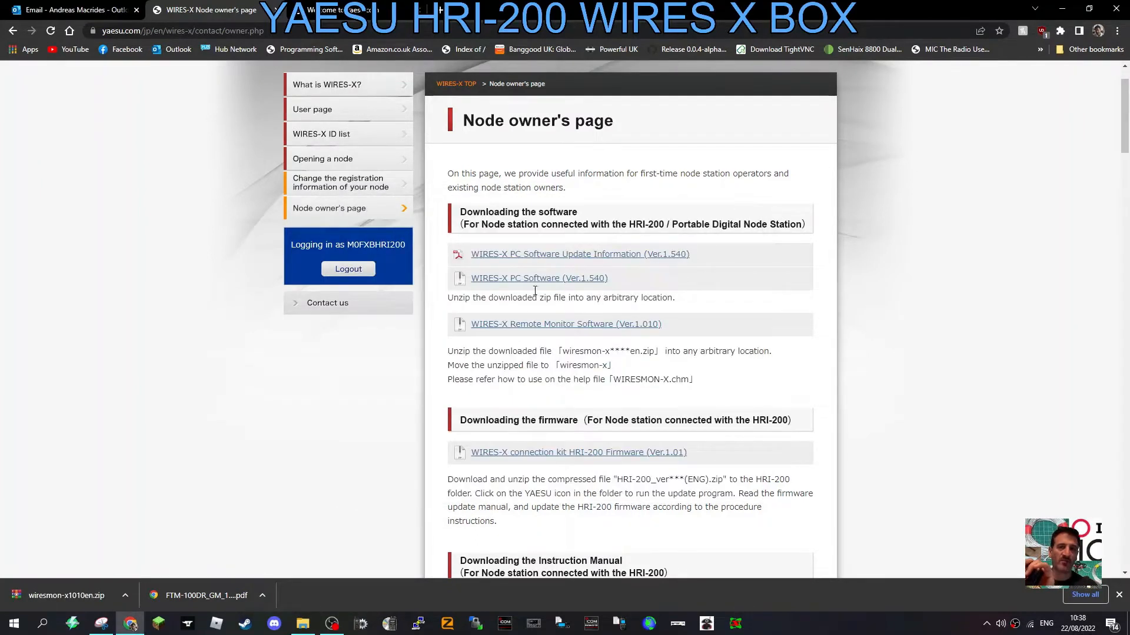
scroll(547, 292, "up", 1)
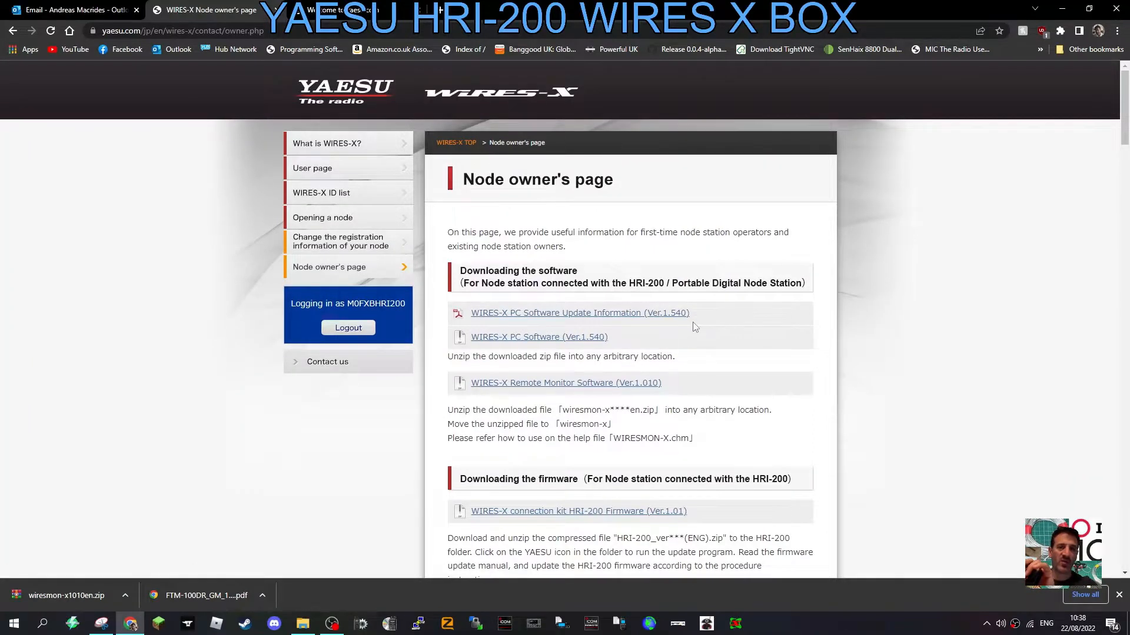
scroll(697, 326, "down", 2)
scroll(707, 337, "down", 2)
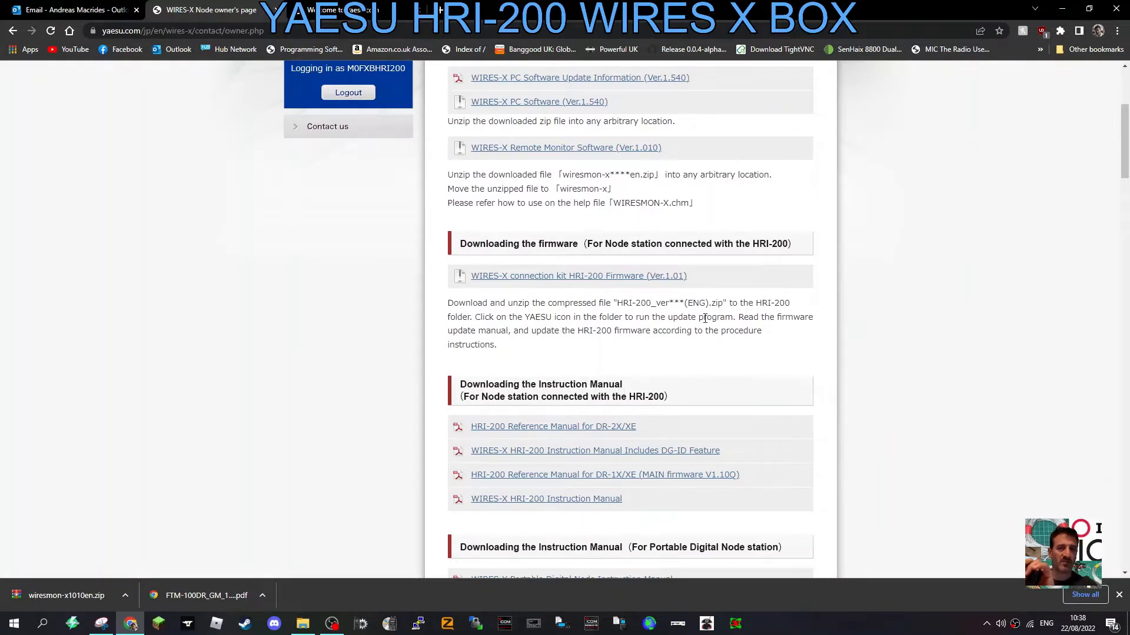
scroll(704, 318, "up", 1)
scroll(705, 320, "up", 1)
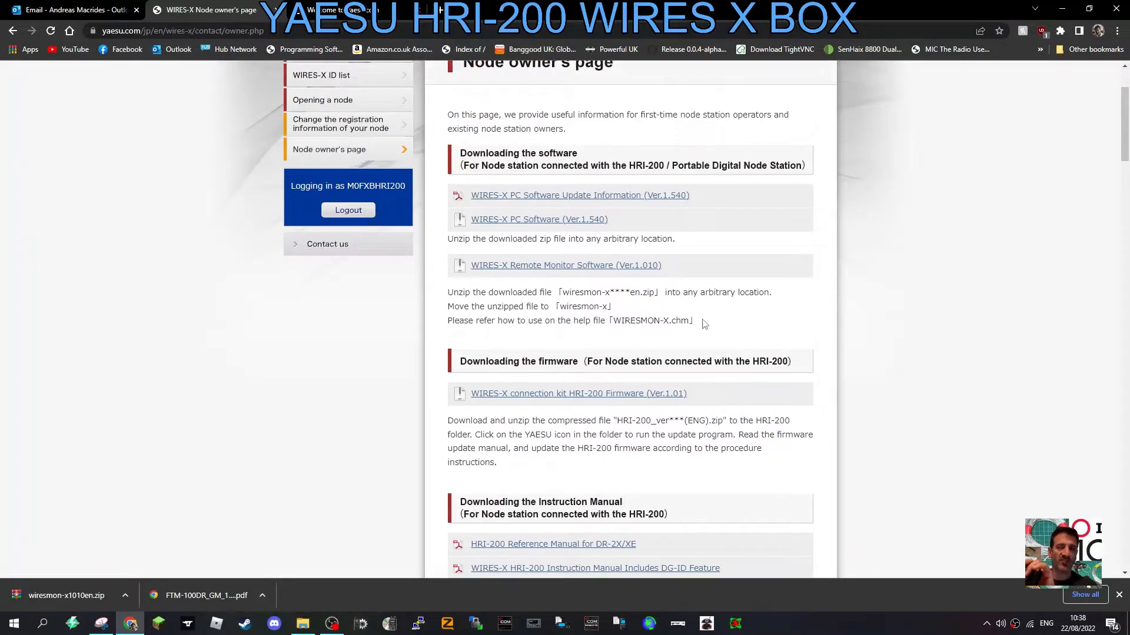
scroll(666, 353, "down", 1)
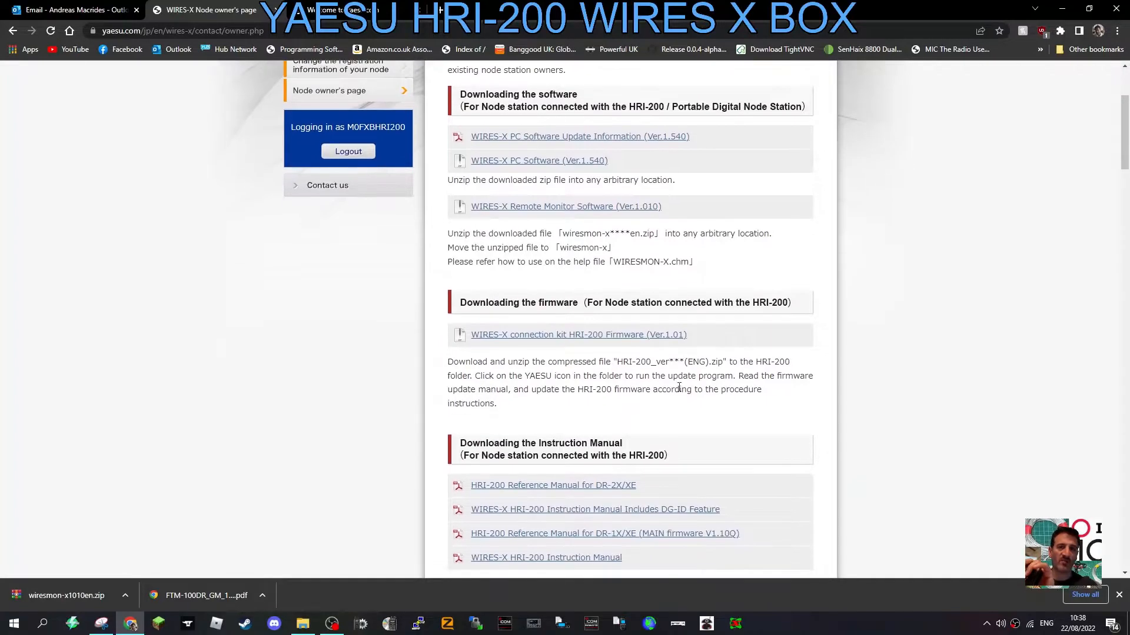
scroll(719, 377, "down", 1)
scroll(720, 377, "down", 2)
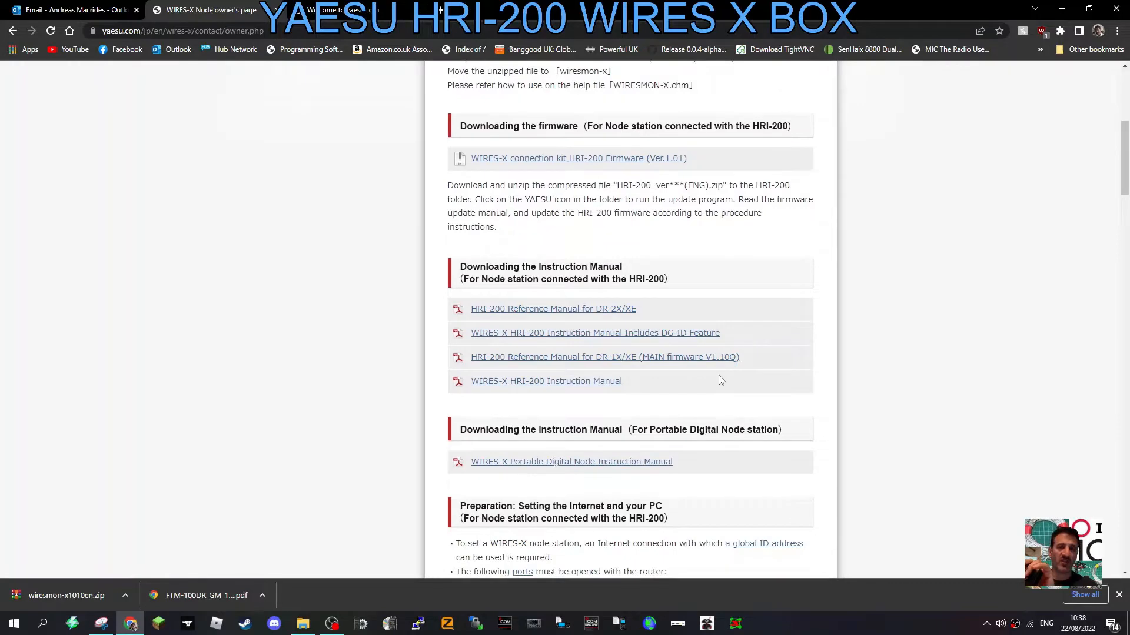
scroll(719, 375, "down", 1)
scroll(718, 375, "up", 3)
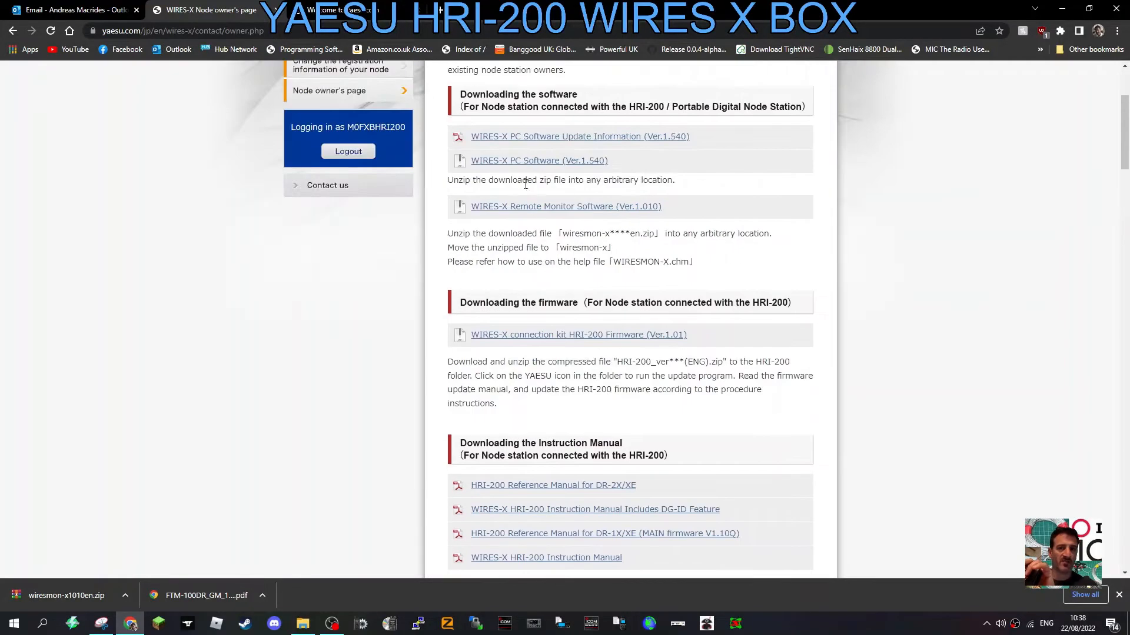
scroll(519, 216, "up", 2)
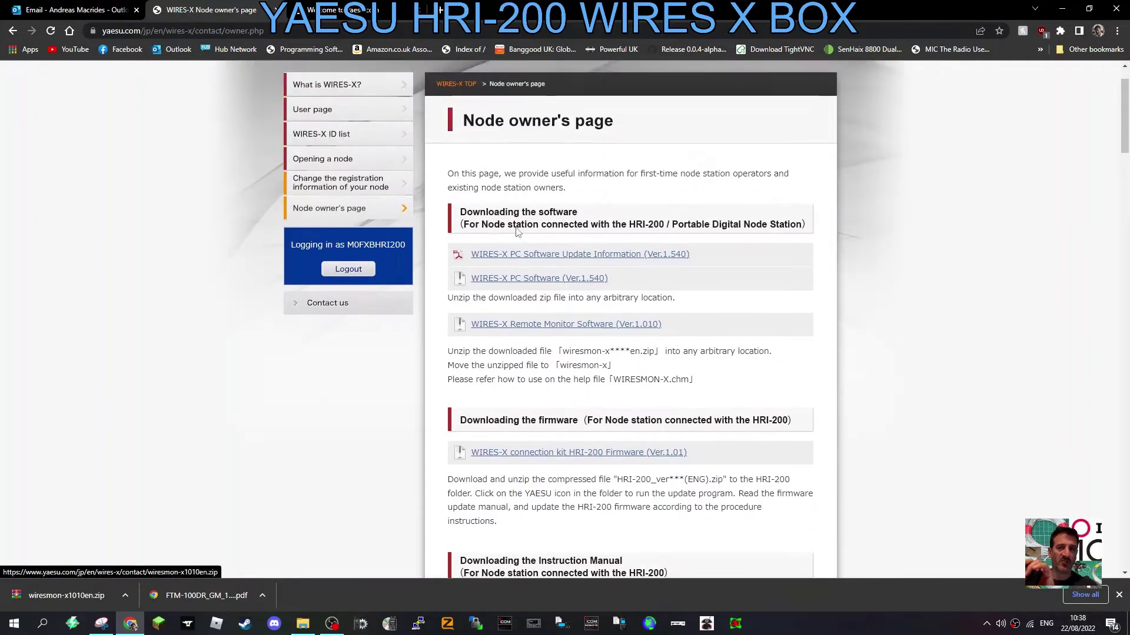
left_click(506, 281)
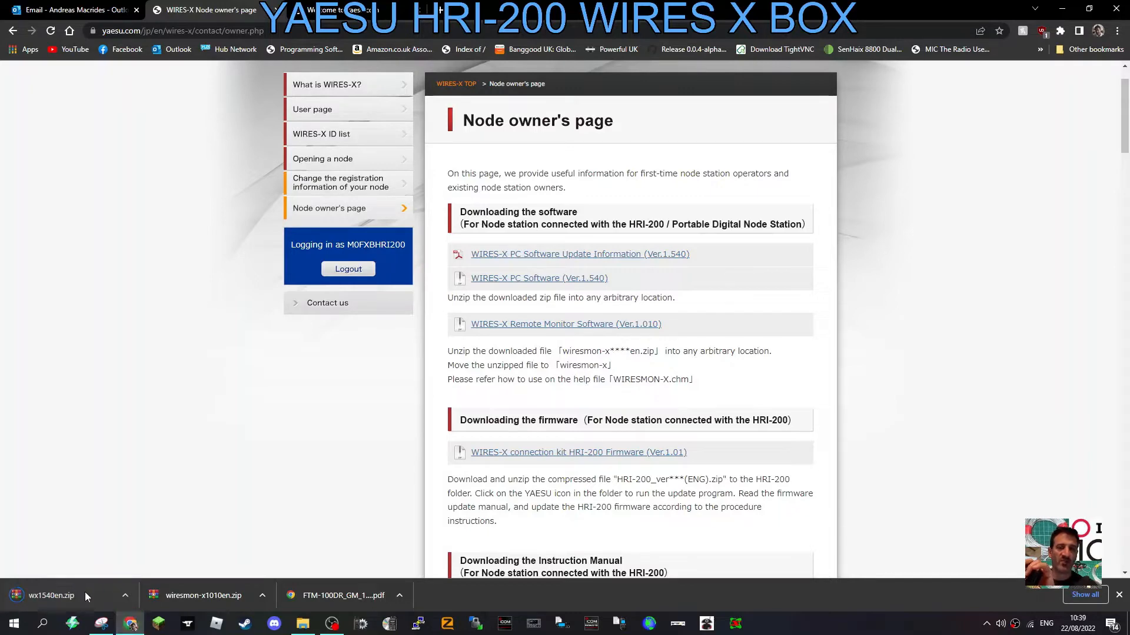
- Open the downloaded wx1540en.zip in WinRAR and enter its wx1540en folder
left_click(80, 590)
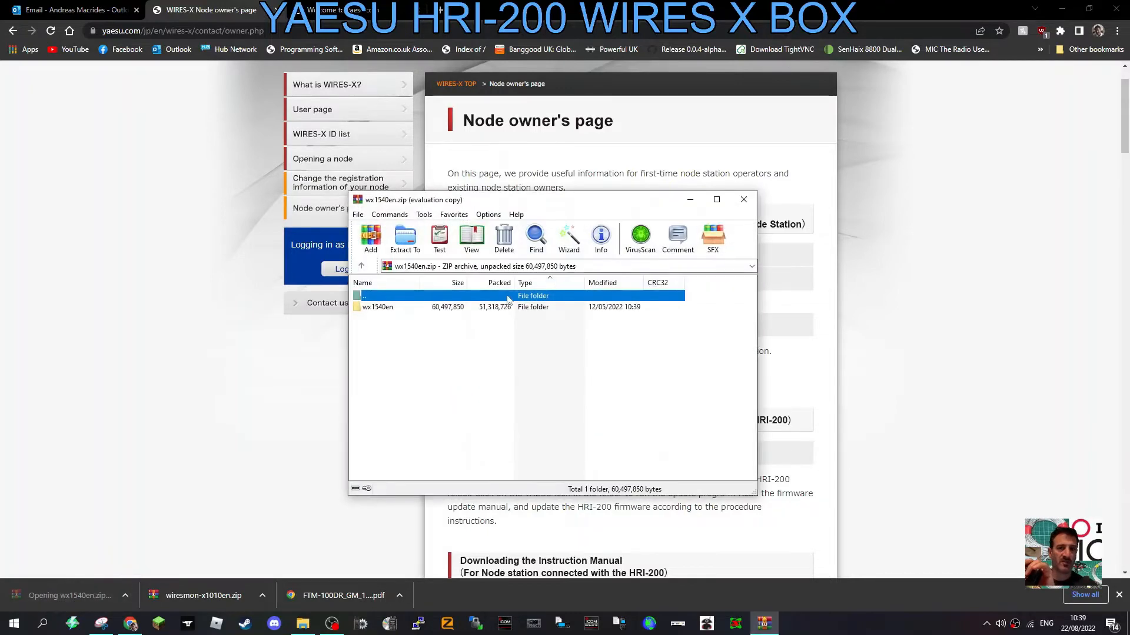
double_click(380, 307)
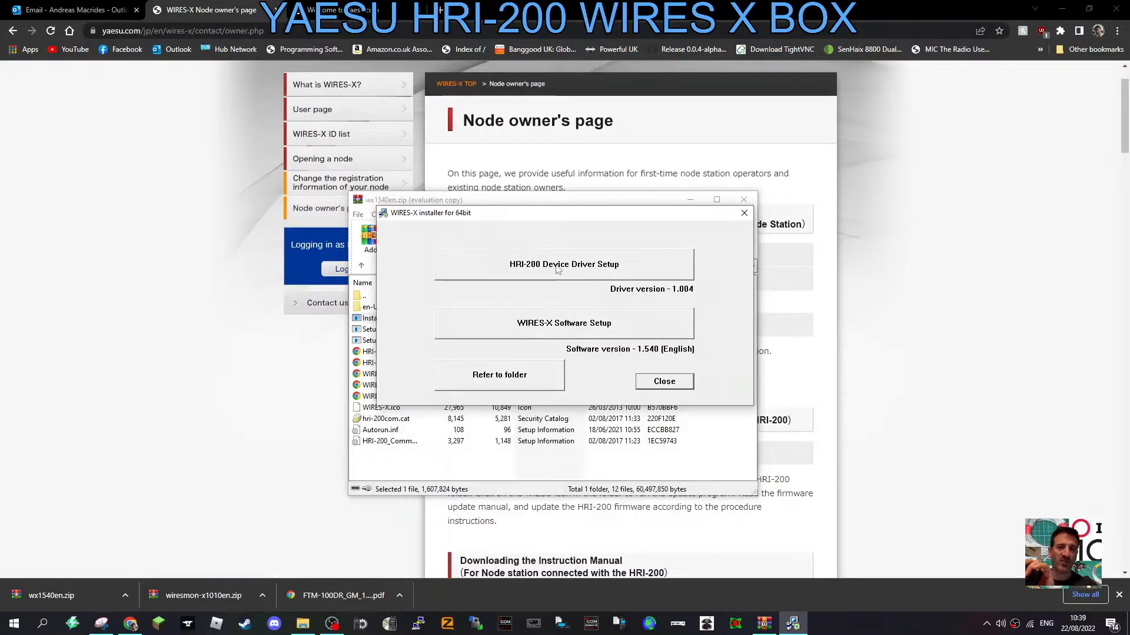
- Install the HRI-200 device driver, allowing the Yaesu software and acknowledging the USB reminder
left_click(554, 263)
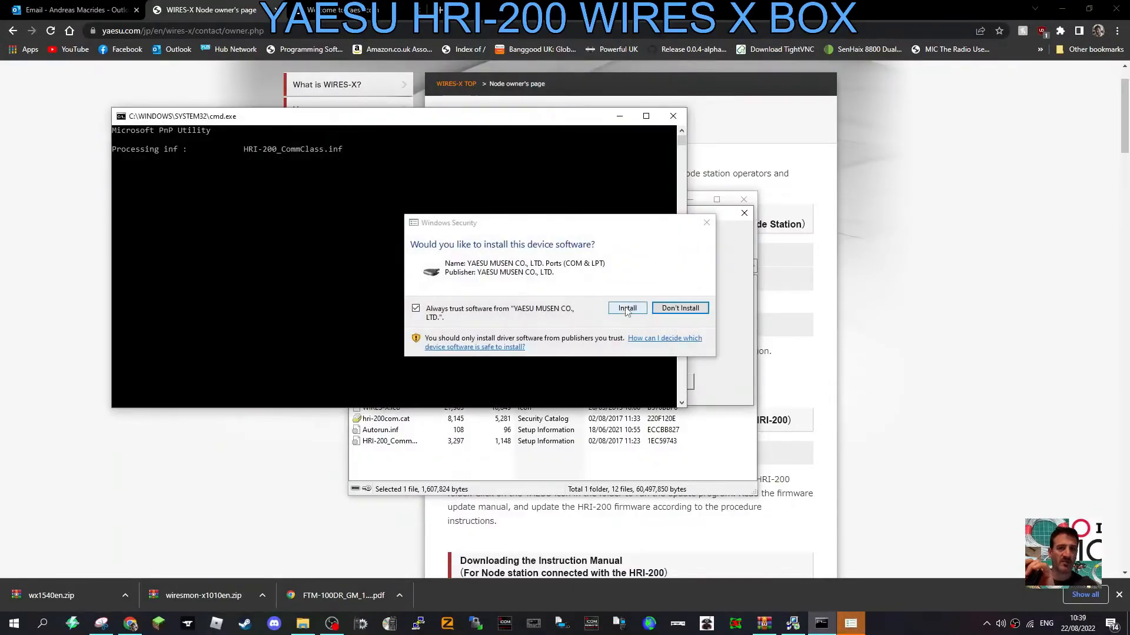
left_click(618, 327)
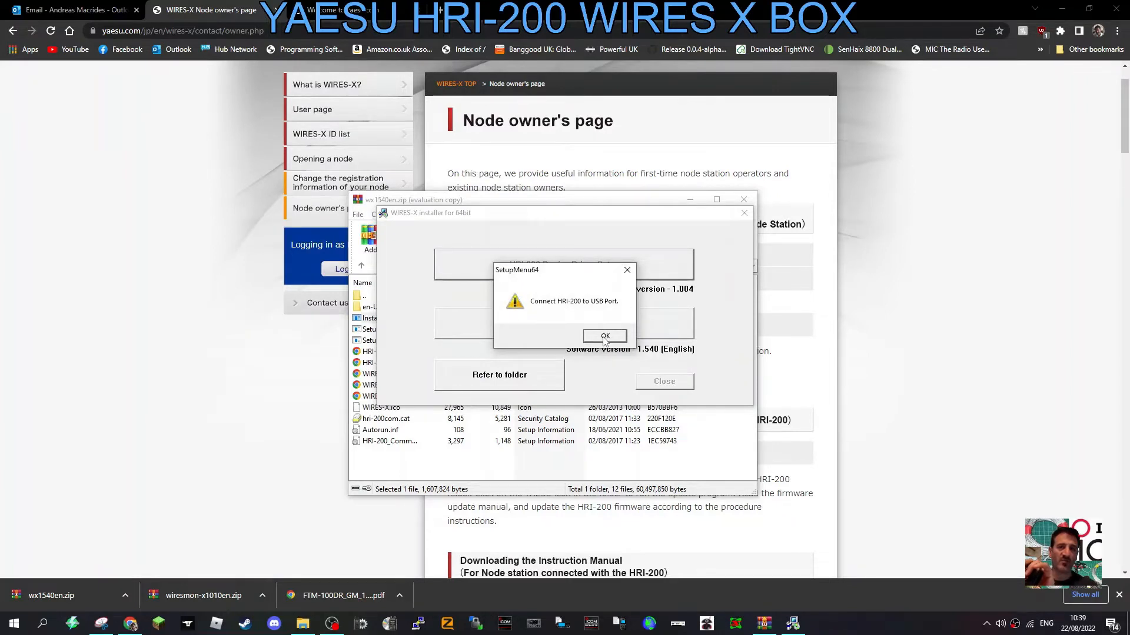
left_click(605, 337)
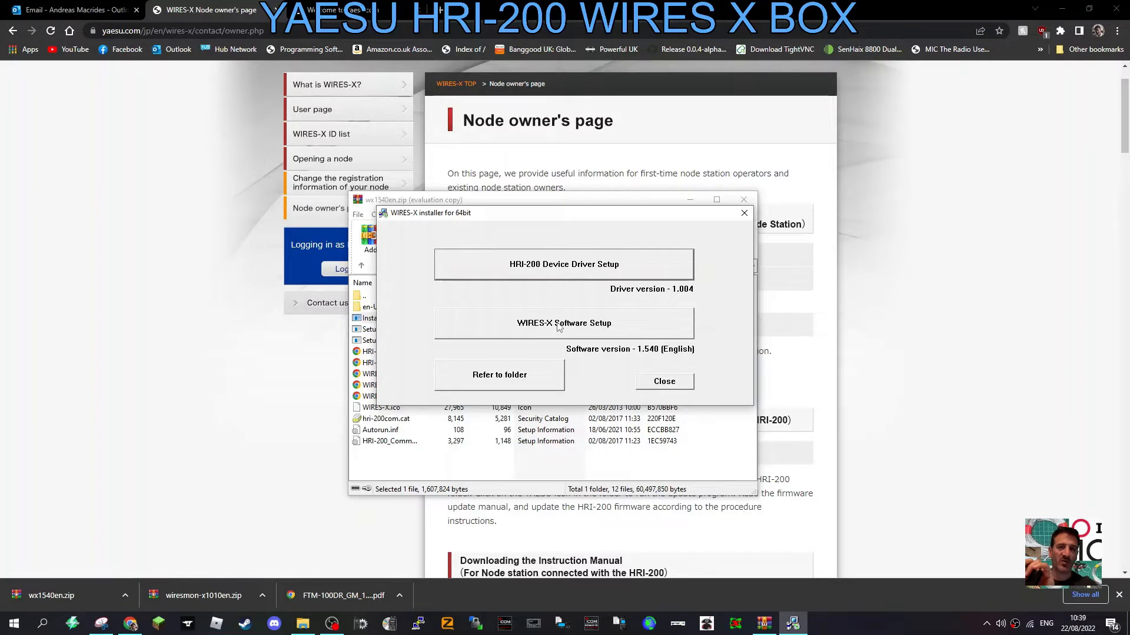
- Run the WIRES-X software setup wizard with the default install folder through to Finish
left_click(569, 325)
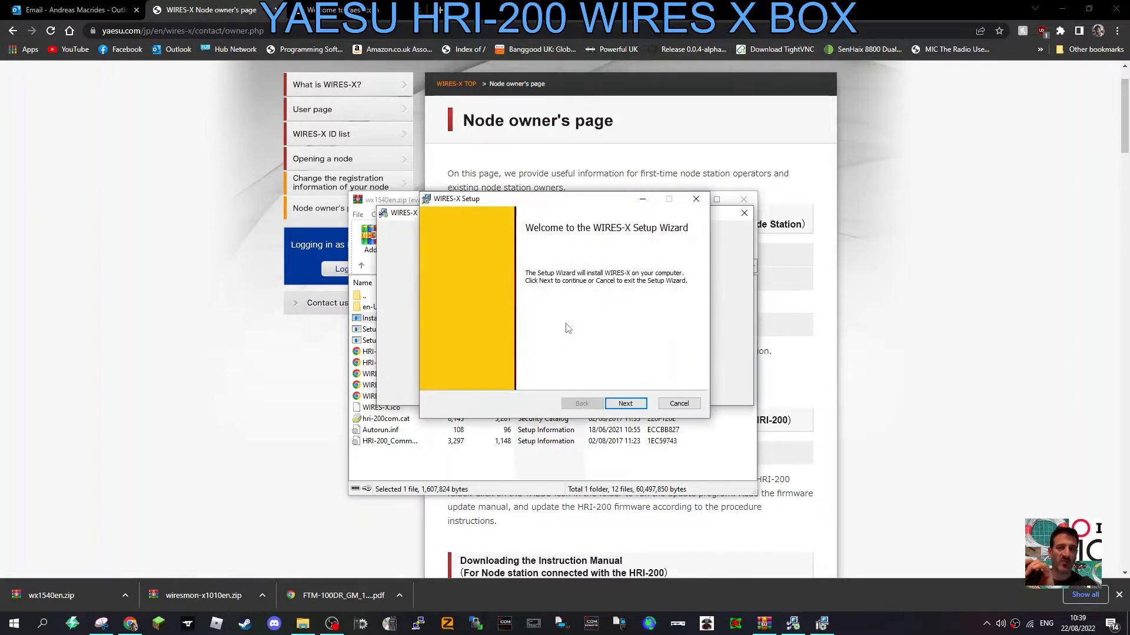
left_click(626, 405)
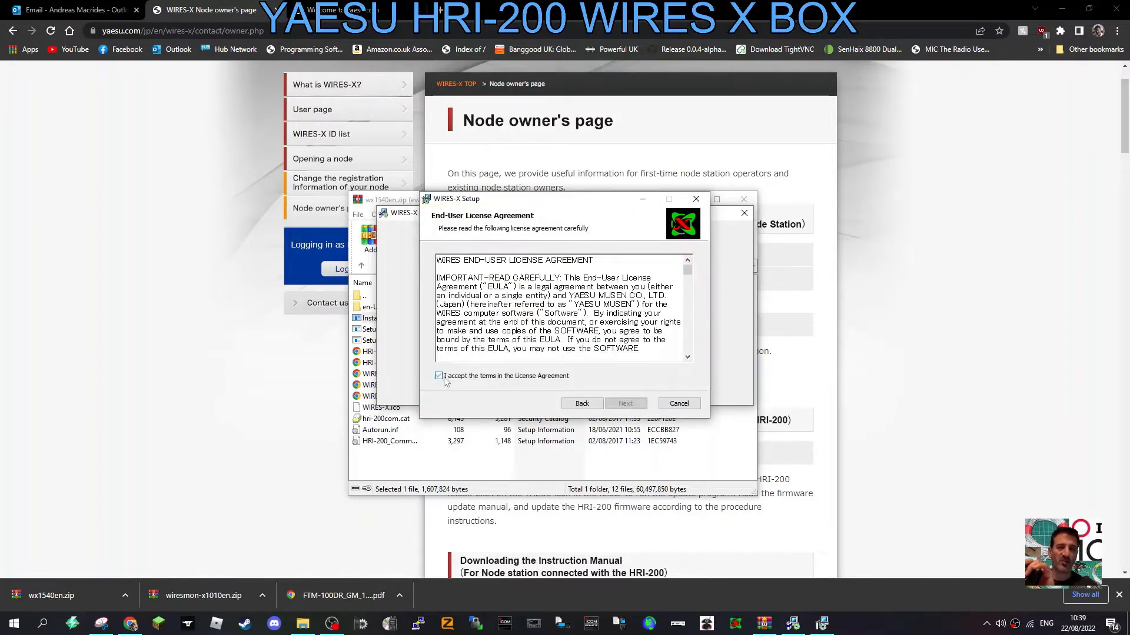
left_click(626, 403)
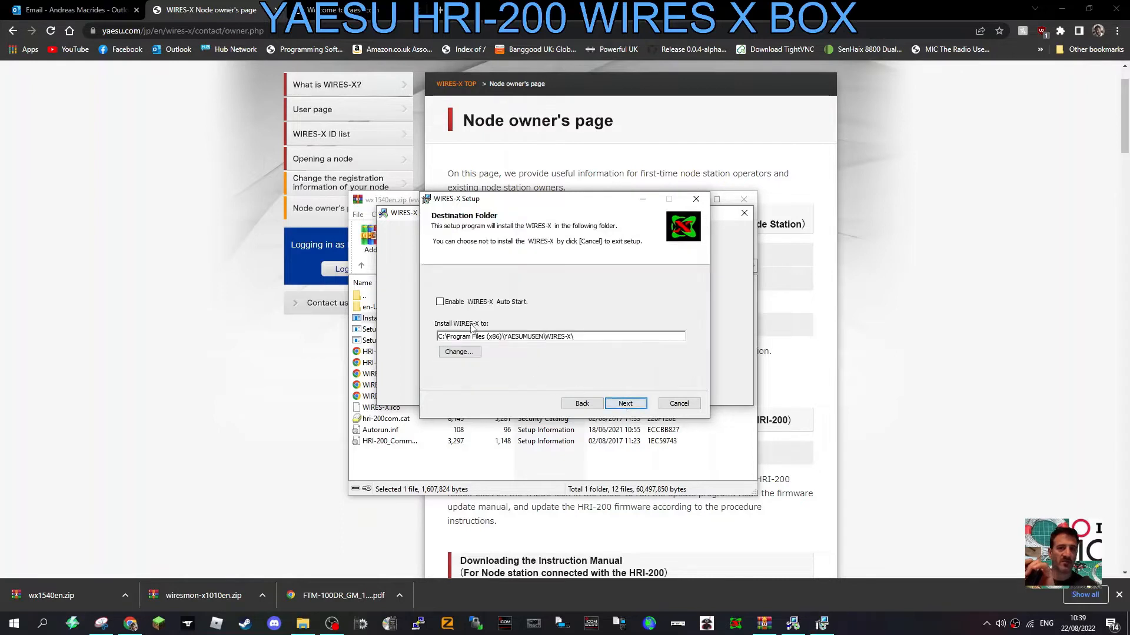
left_click(625, 404)
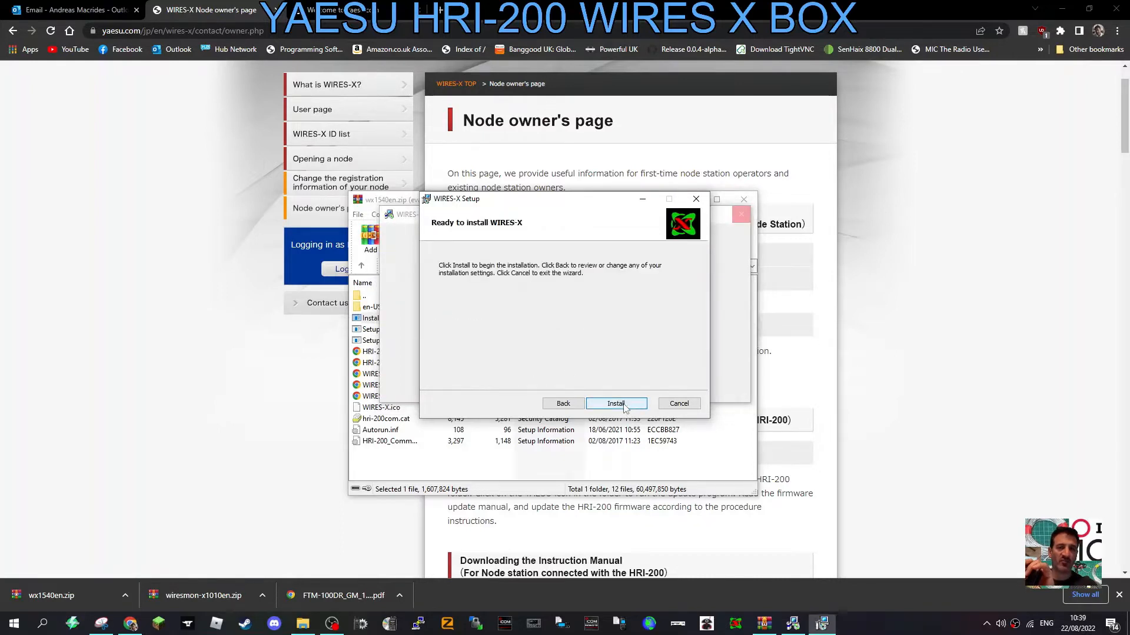
left_click(626, 403)
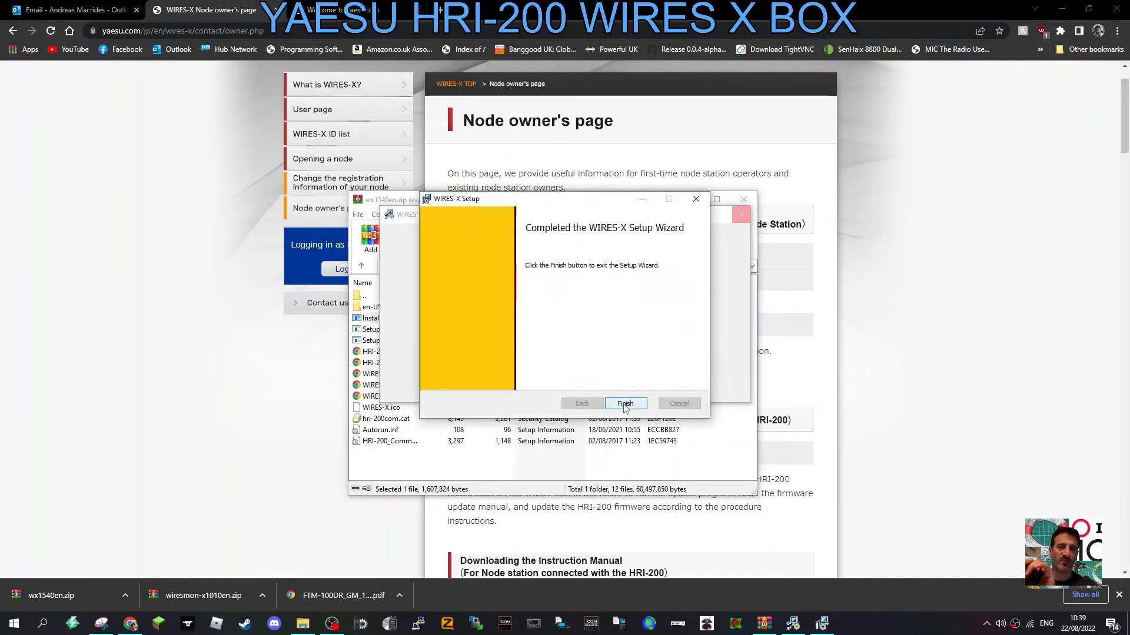
left_click(626, 404)
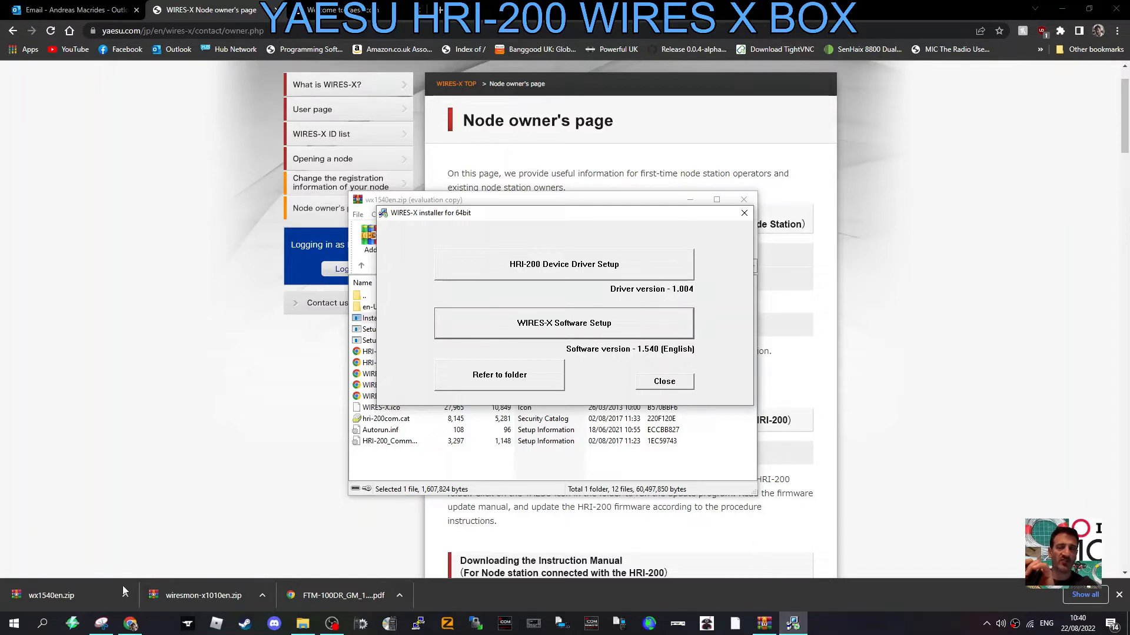
- Check in Device Manager that HRI-200 Communication is on COM9, then close it and the installer
left_click(12, 624)
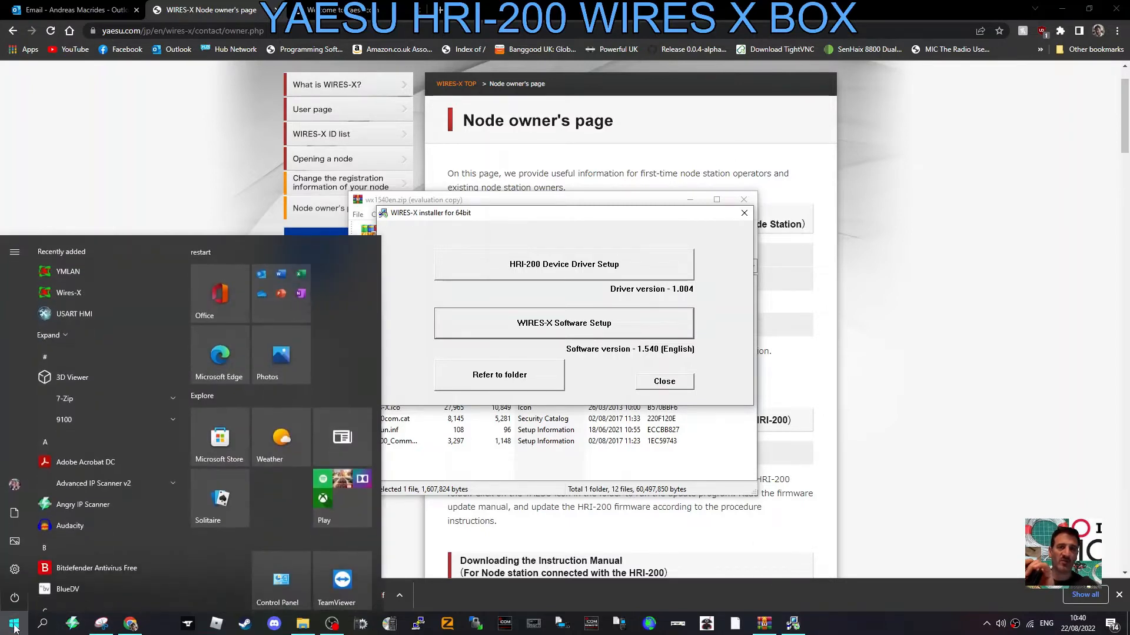
right_click(14, 625)
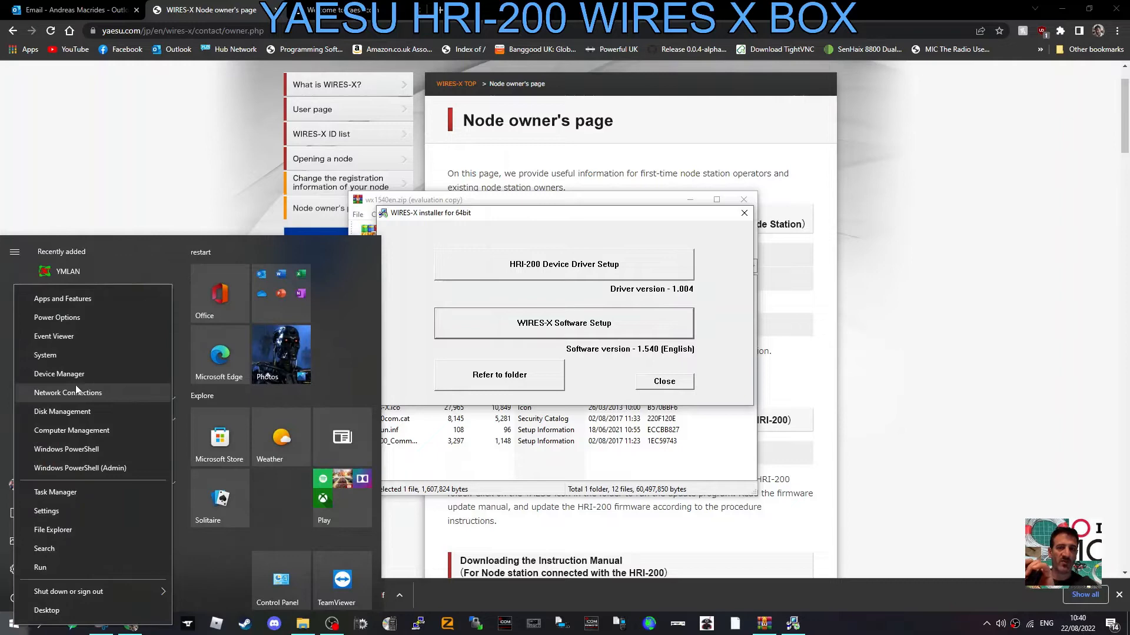
left_click(53, 375)
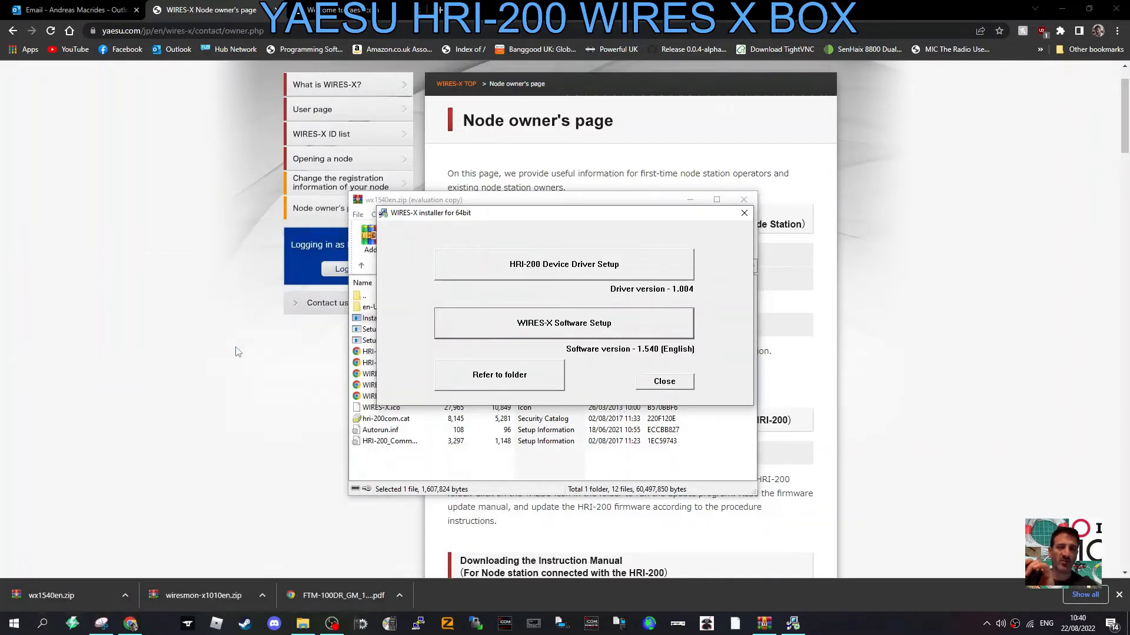
double_click(106, 217)
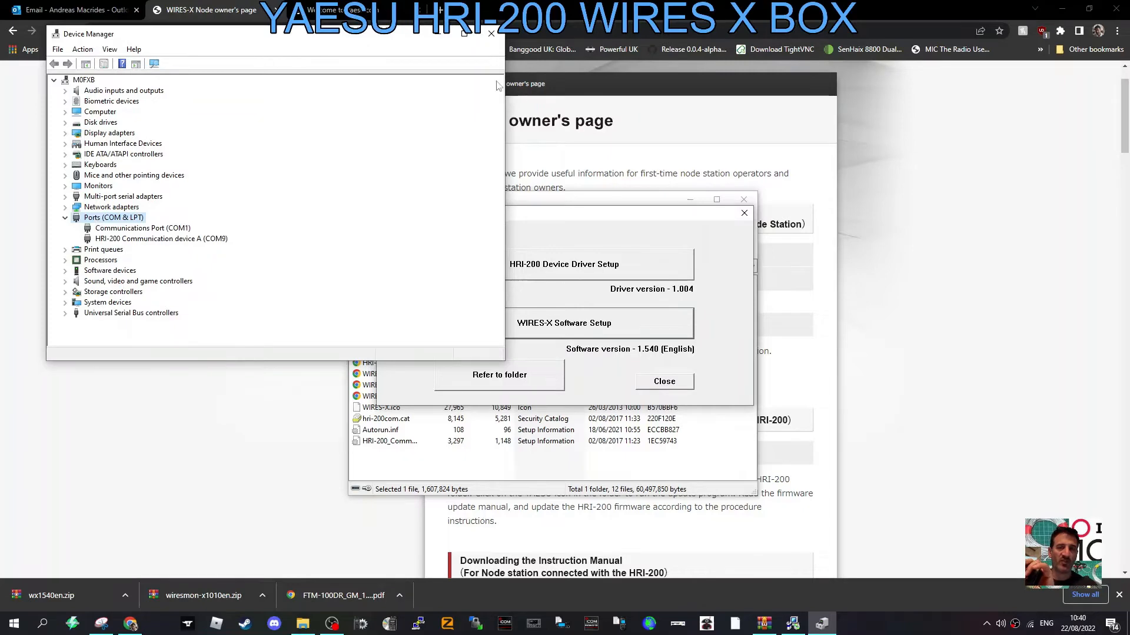
left_click(492, 33)
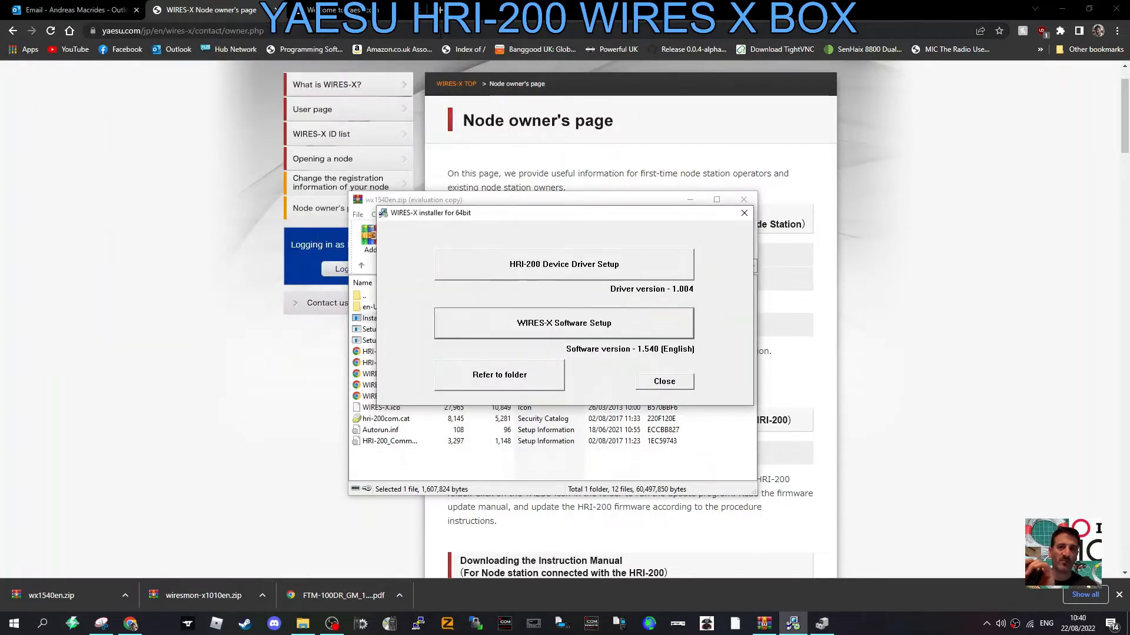
left_click(745, 214)
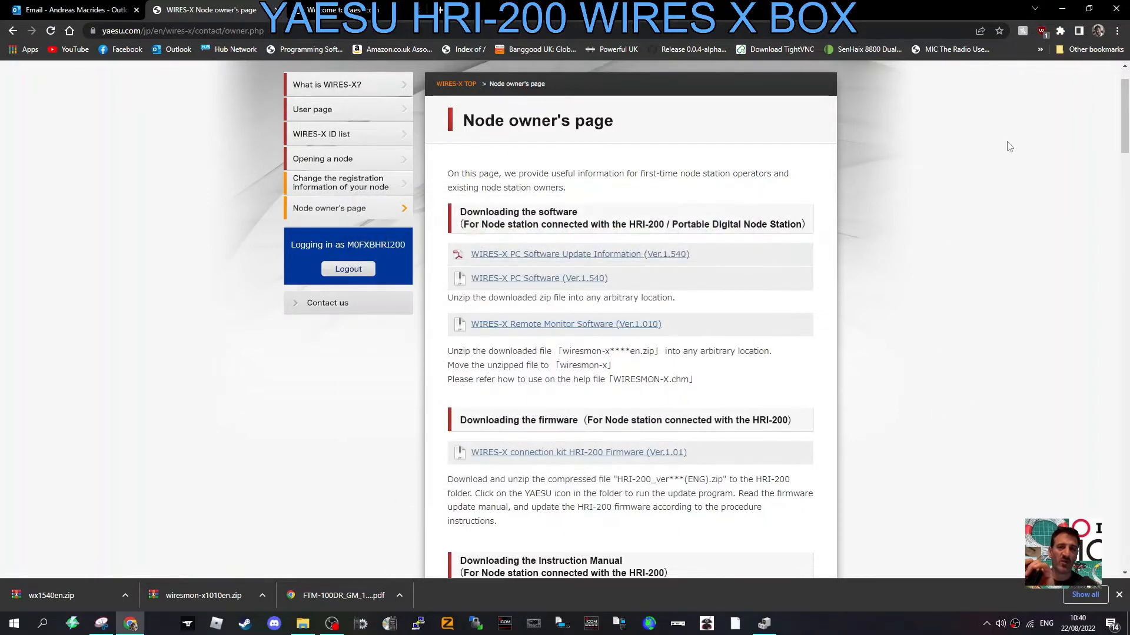
- Launch WIRES-X from the Start menu and allow it network access through the Windows firewall
left_click(13, 625)
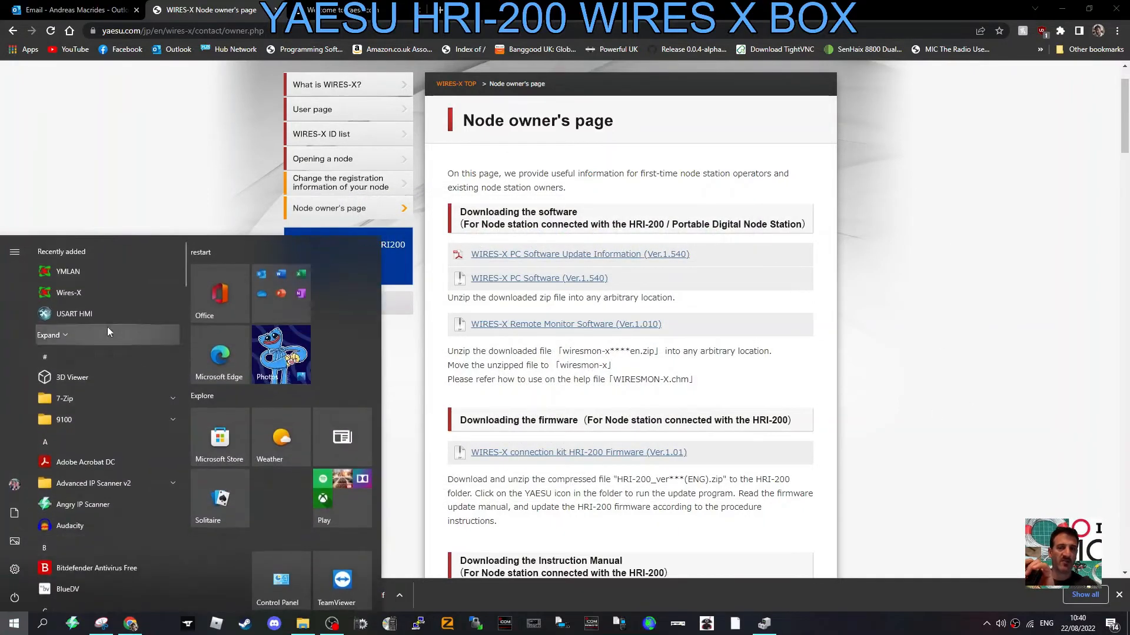
left_click(82, 291)
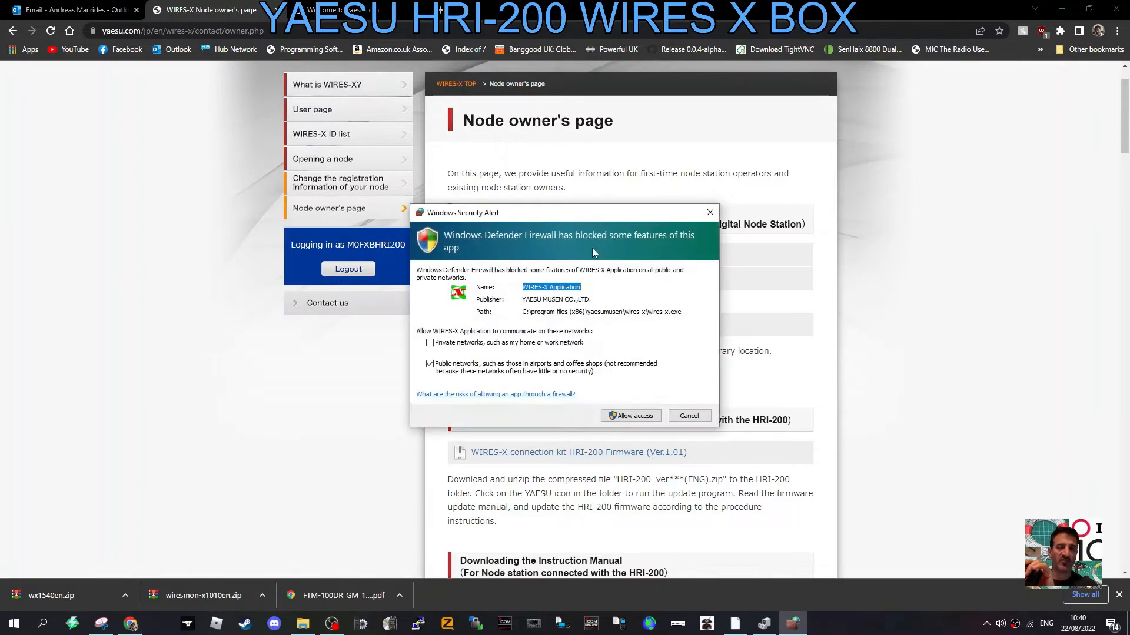
left_click(630, 415)
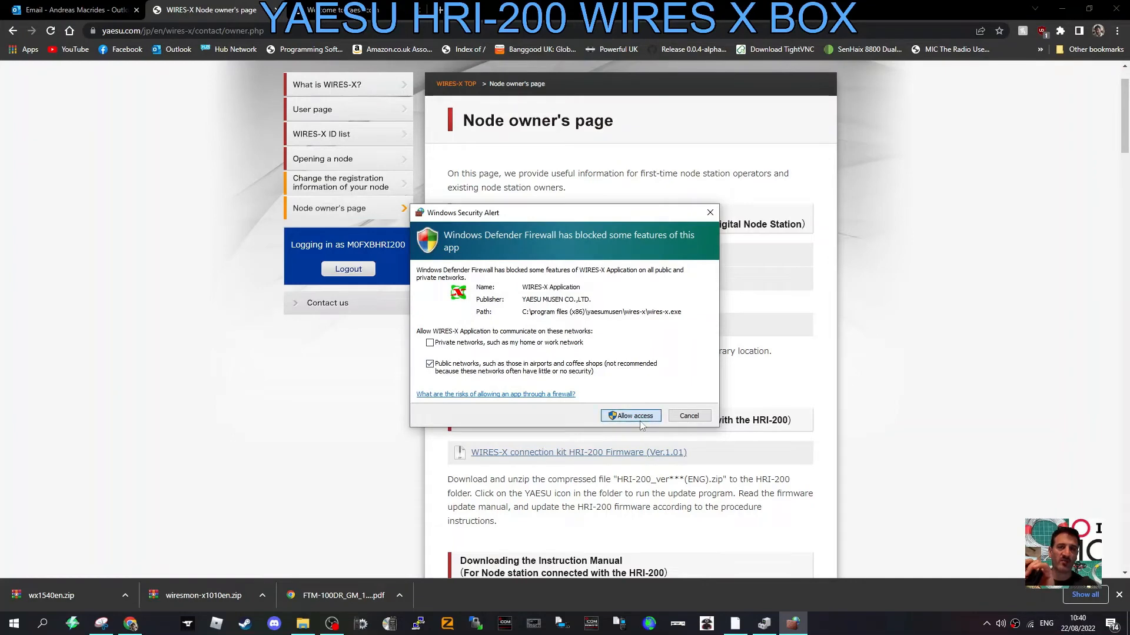
left_click(630, 415)
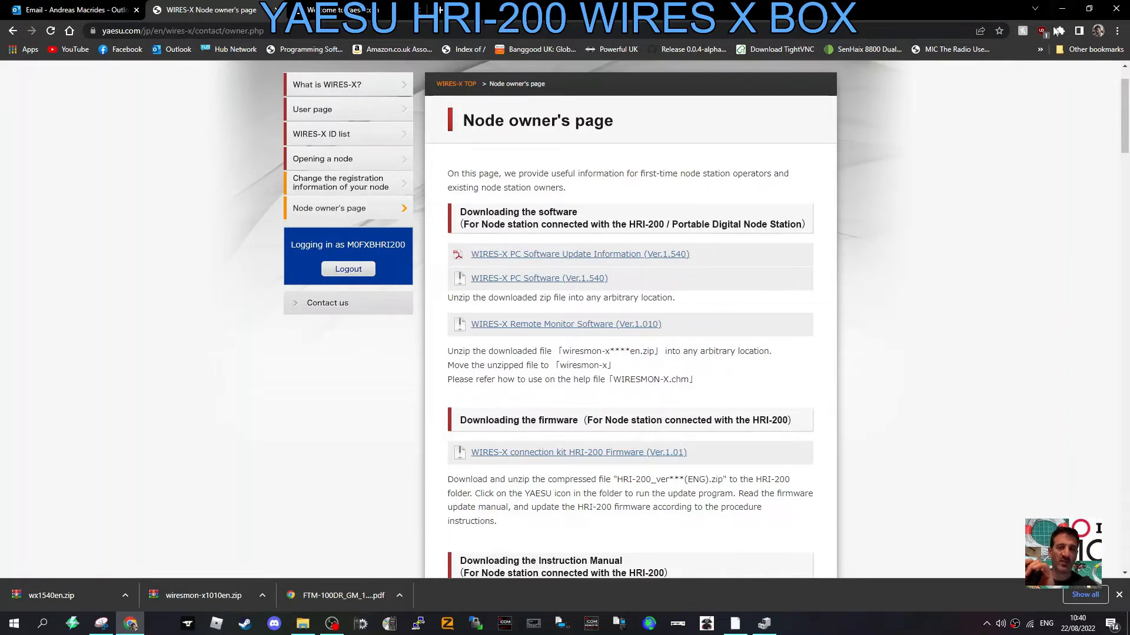
left_click(1060, 16)
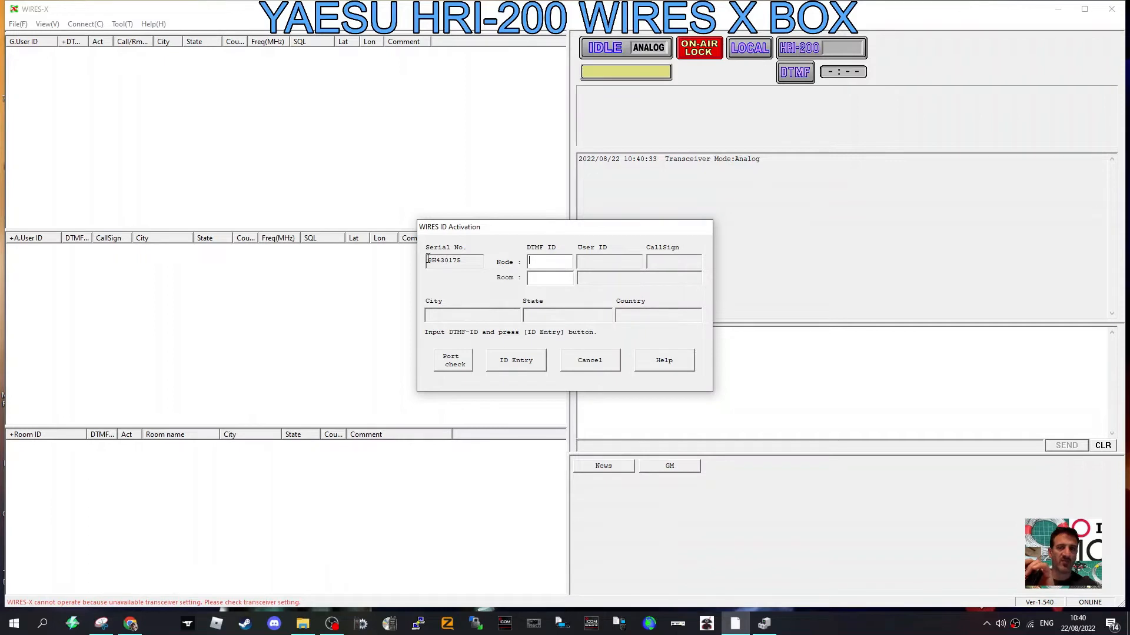
- Enter the node and room DTMF IDs and submit them with ID Entry
left_click(1090, 16)
type("79")
type("03")
left_click(509, 362)
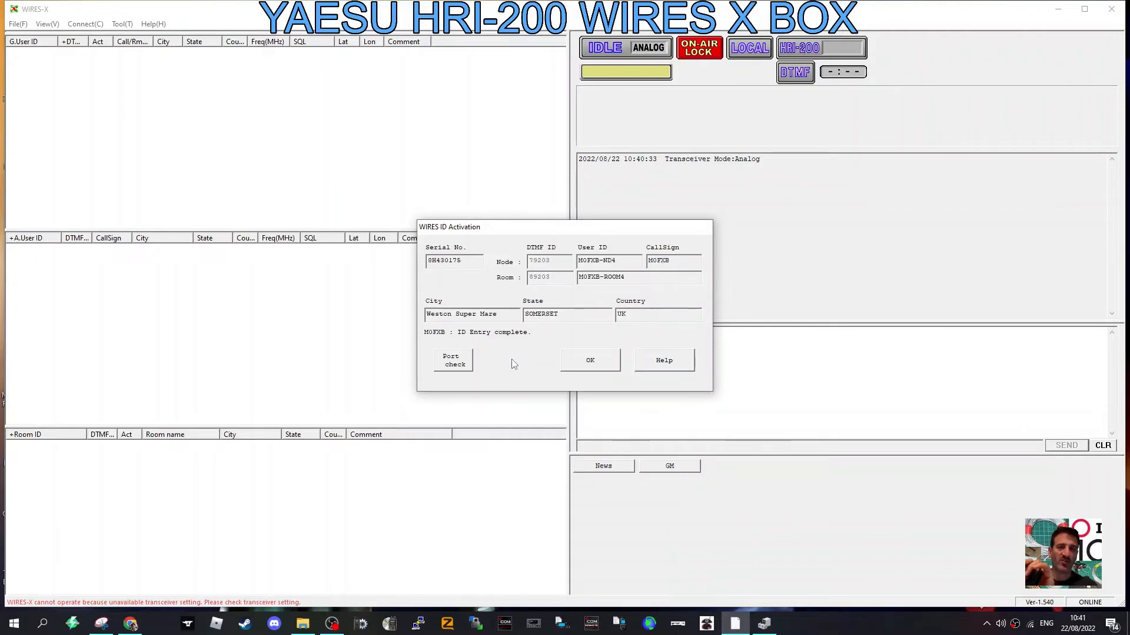
- Accept the activation and go to Location settings, trying Read GPS Data first
left_click(590, 360)
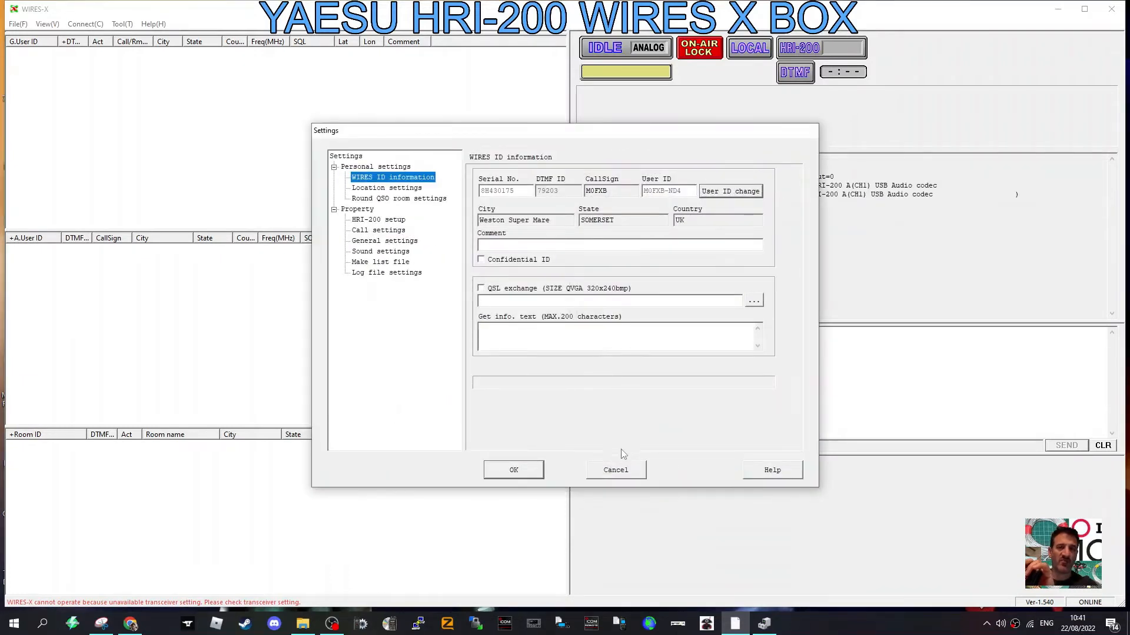
left_click(386, 187)
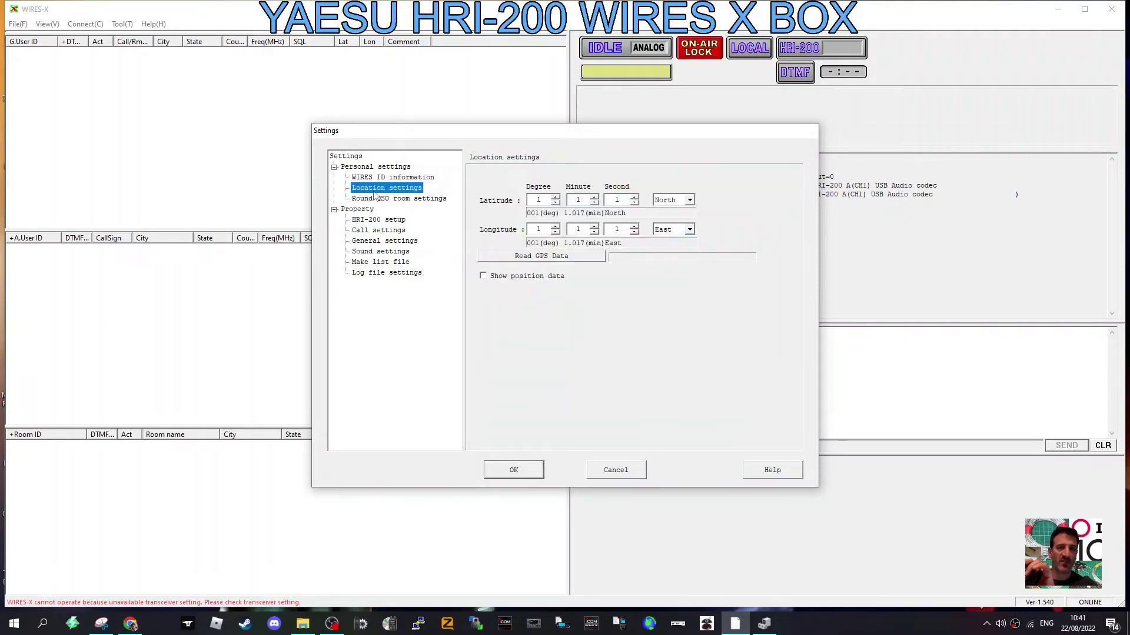
left_click(541, 257)
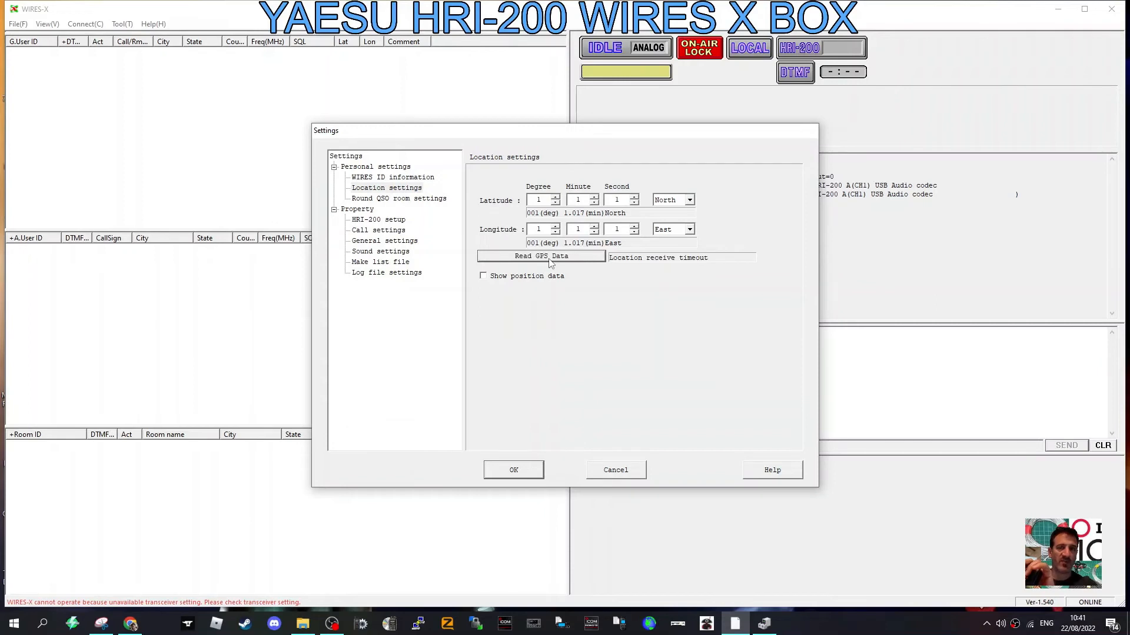
- Enter the latitude as 52 degrees North and start the longitude 2 degrees values
left_click(556, 197)
type("105")
type("2")
key("BackSpace")
key("BackSpace")
key("BackSpace")
left_click(588, 229)
key("BackSpace")
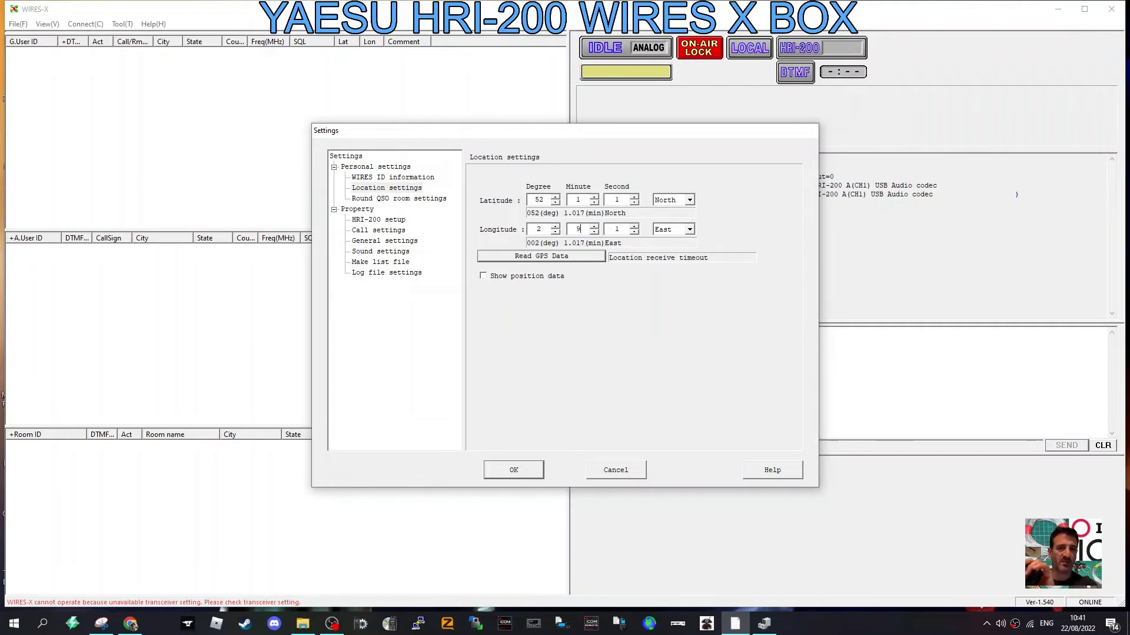